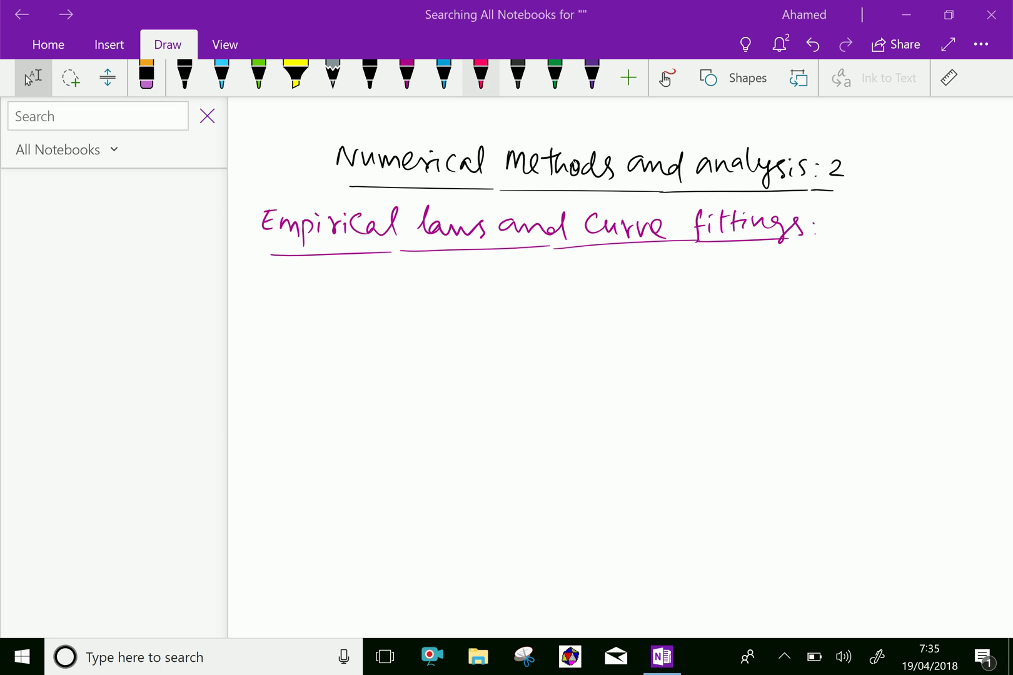
Step: With the red pen, tick the 'Empirical laws and Curve fittings:' heading with a small check mark
click(481, 75)
drag(250, 192, 269, 187)
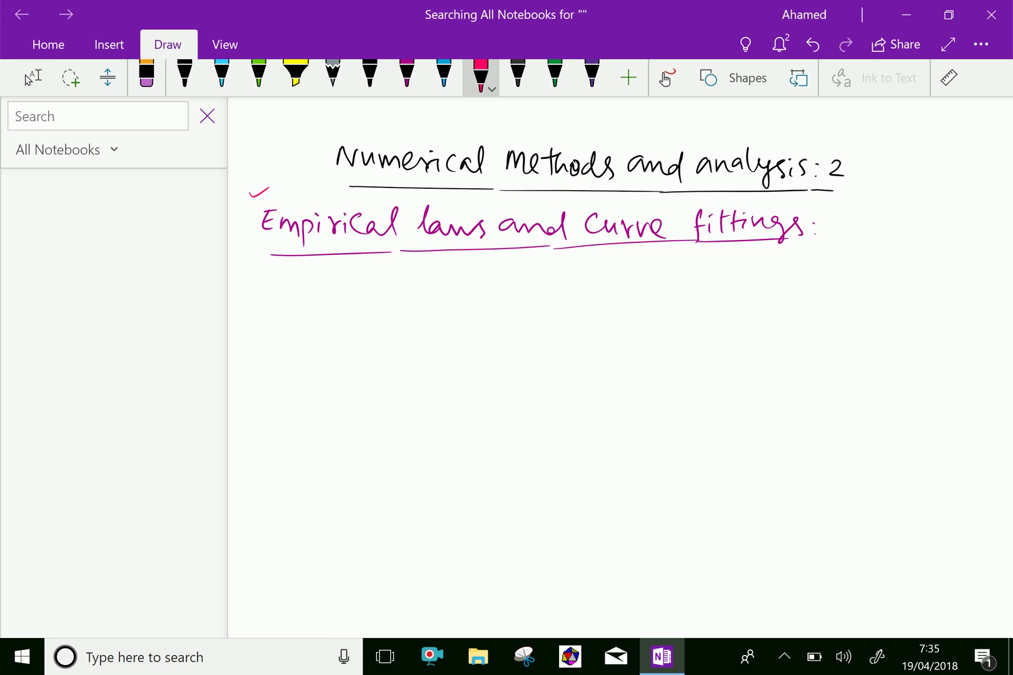
Step: Draw the thin red rod rectangle with division marks numbered 6 to 1 above it
scroll(532, 250, down, 1)
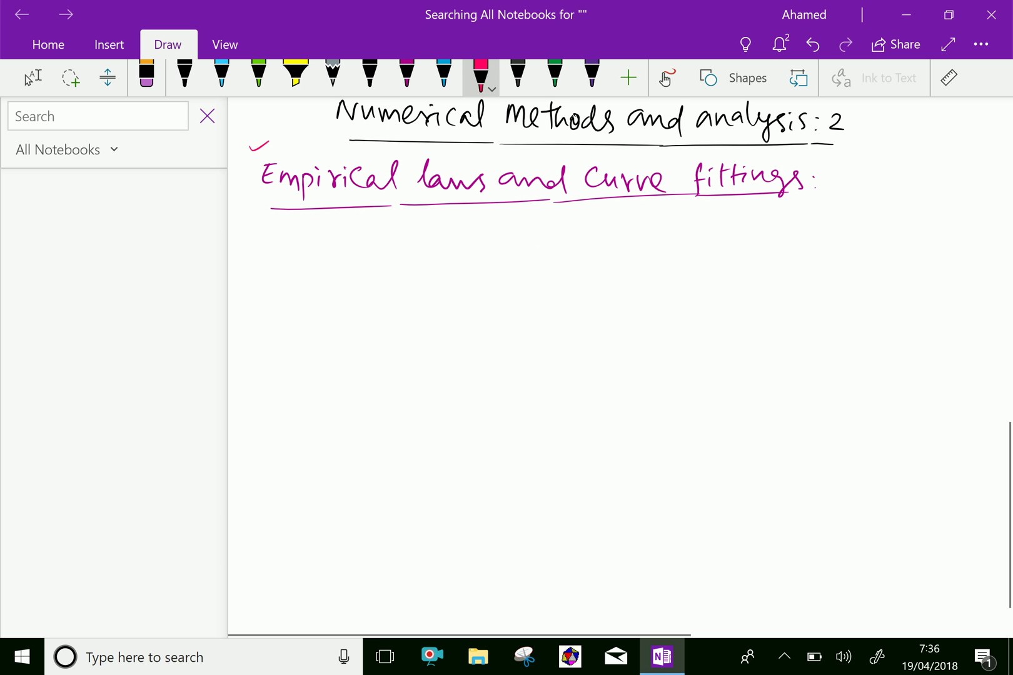
click(28, 79)
click(481, 75)
drag(371, 270, 655, 253)
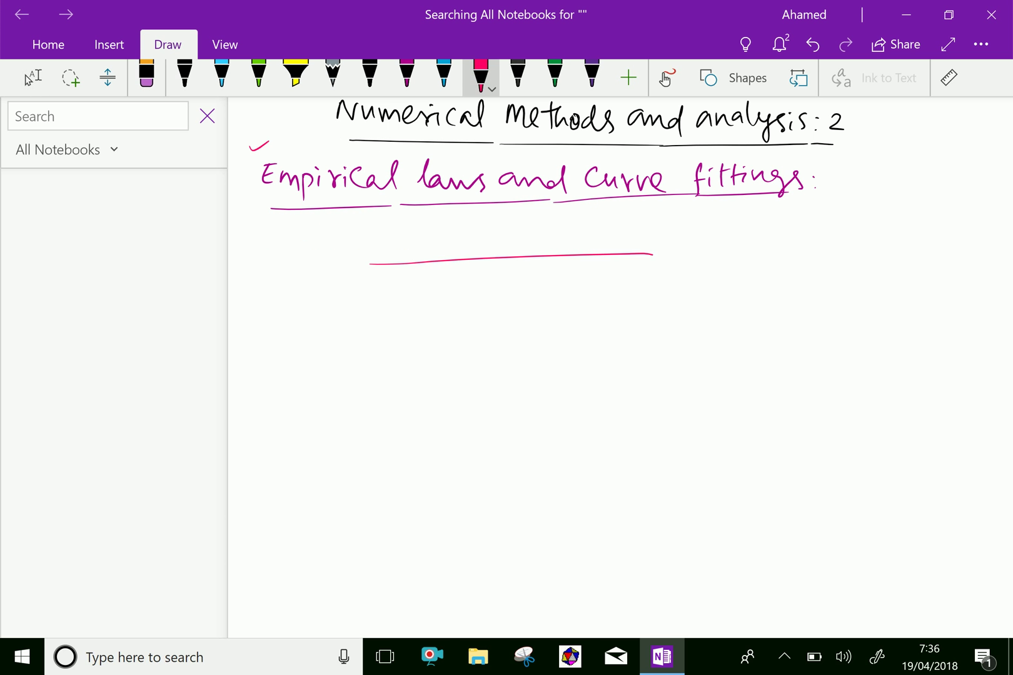
drag(372, 275, 655, 256)
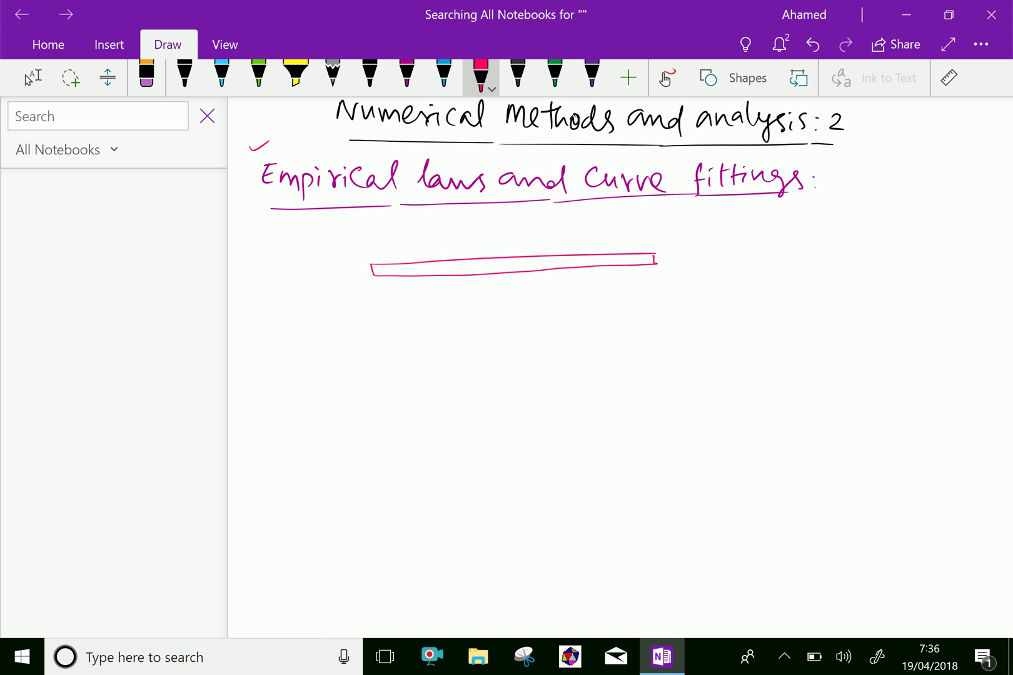
mouse_move(650, 244)
mouse_down()
mouse_move(652, 256)
mouse_move(653, 235)
mouse_up()
mouse_move(602, 243)
mouse_down()
mouse_move(602, 254)
mouse_move(600, 234)
mouse_move(556, 255)
mouse_up()
mouse_move(546, 234)
mouse_down()
mouse_move(555, 237)
mouse_move(508, 257)
mouse_move(504, 232)
mouse_move(511, 245)
mouse_move(467, 256)
mouse_move(462, 233)
mouse_move(470, 235)
mouse_move(422, 245)
mouse_move(423, 257)
mouse_move(425, 236)
mouse_up()
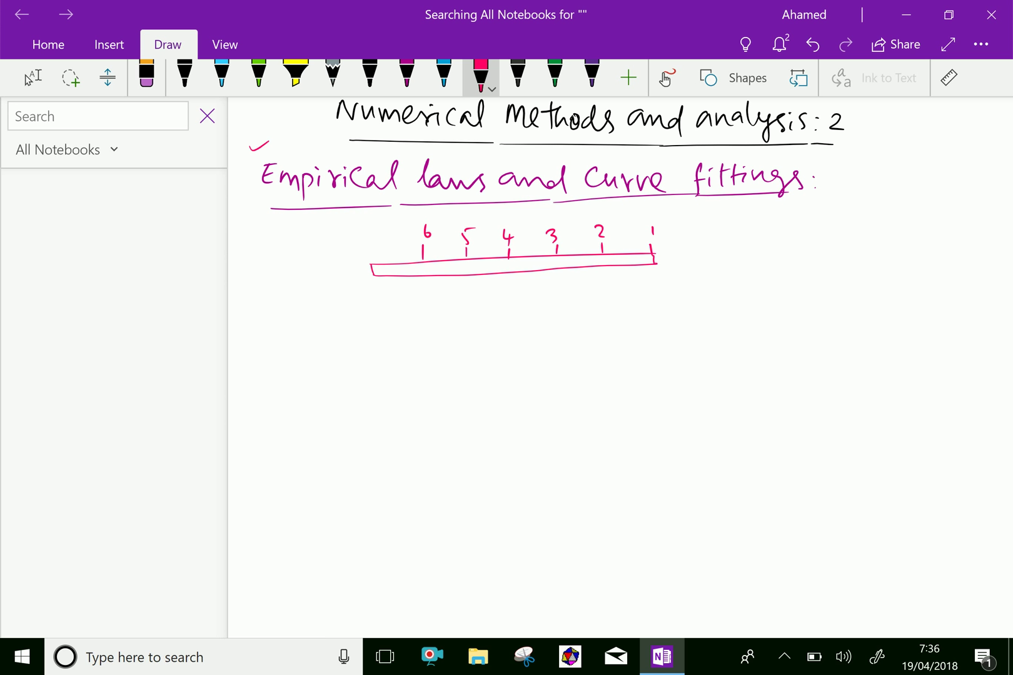
Step: Hatch the inside of the rod from left to right end with short red strokes
drag(386, 267, 377, 273)
drag(402, 267, 391, 275)
mouse_move(426, 266)
mouse_down()
mouse_move(410, 275)
mouse_move(426, 273)
mouse_up()
mouse_move(452, 266)
mouse_down()
mouse_move(443, 273)
mouse_move(504, 272)
mouse_up()
mouse_move(533, 261)
mouse_down()
mouse_move(521, 269)
mouse_move(536, 271)
mouse_up()
drag(568, 259, 557, 269)
mouse_move(587, 260)
mouse_down()
mouse_move(575, 268)
mouse_move(595, 264)
mouse_up()
drag(626, 256, 617, 266)
scroll(619, 367, down, 1)
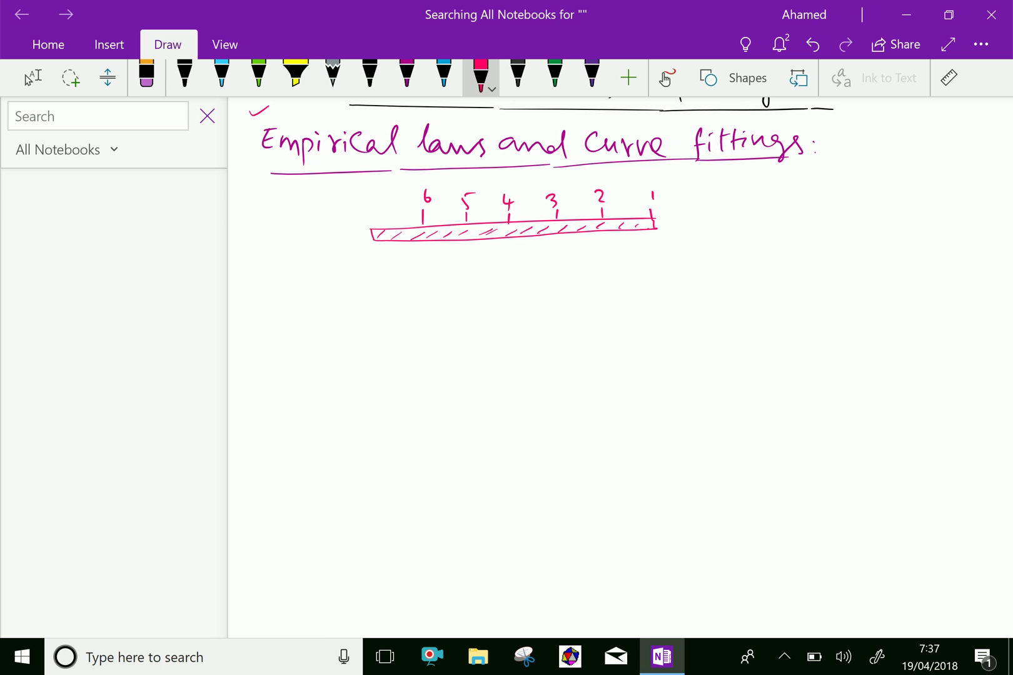
Step: Draw the table's borders and row divider, labelling the rows 'x cm' and 't°C'
mouse_move(319, 282)
mouse_down()
mouse_move(316, 346)
mouse_move(407, 276)
mouse_move(669, 272)
mouse_up()
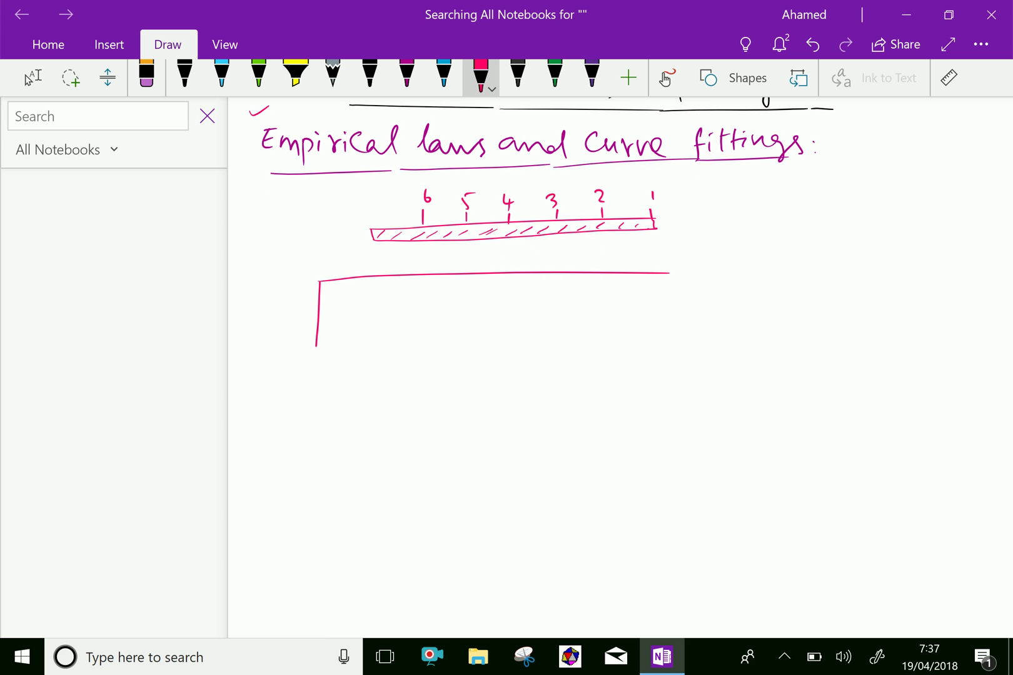
drag(318, 317, 664, 314)
mouse_move(317, 347)
mouse_down()
mouse_move(319, 356)
mouse_move(659, 361)
mouse_up()
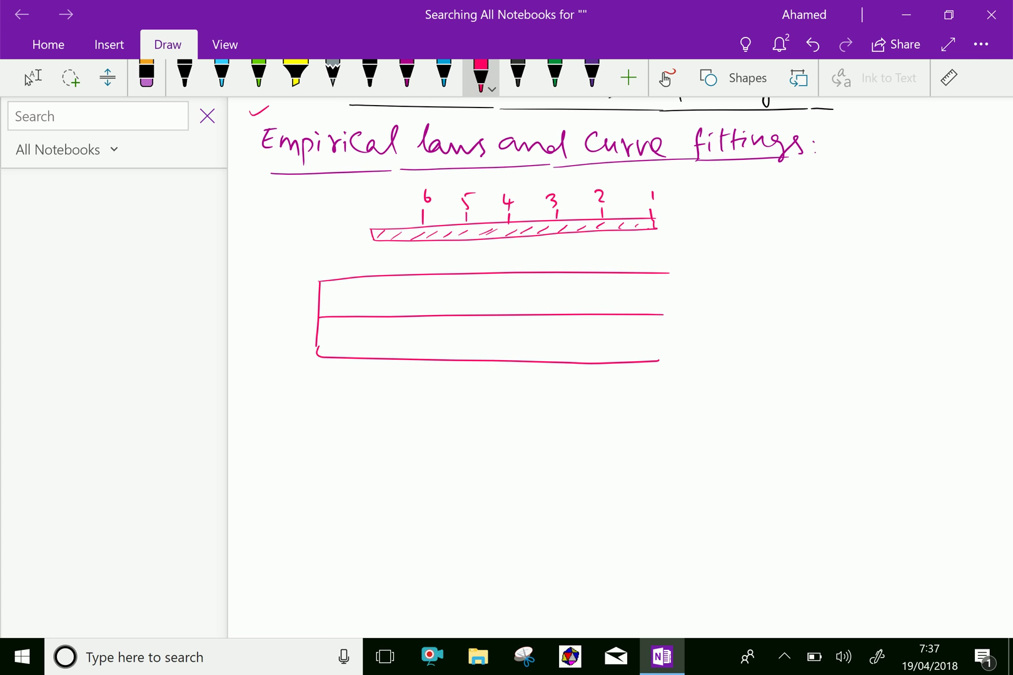
mouse_move(326, 293)
mouse_down()
mouse_move(337, 305)
mouse_move(384, 307)
mouse_move(395, 358)
mouse_up()
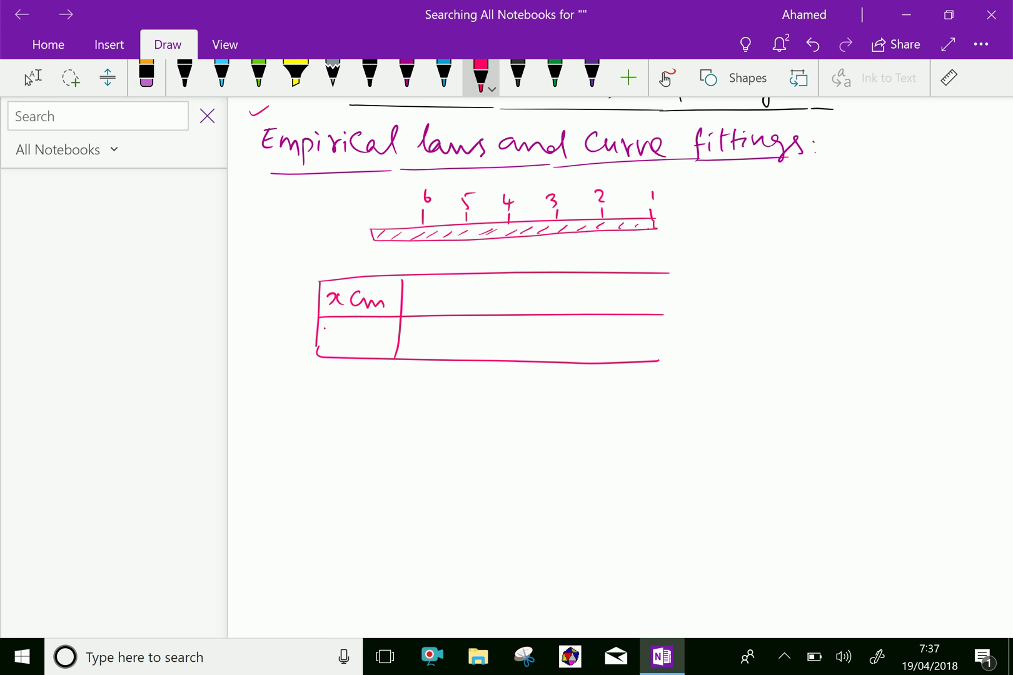
mouse_move(324, 328)
mouse_down()
mouse_move(330, 348)
mouse_move(328, 334)
mouse_move(360, 345)
mouse_up()
Step: Add column dividers with distance headings 1 to 6 and close the table's right border
drag(420, 288, 448, 360)
mouse_move(467, 291)
mouse_down()
mouse_move(501, 333)
mouse_move(499, 359)
mouse_up()
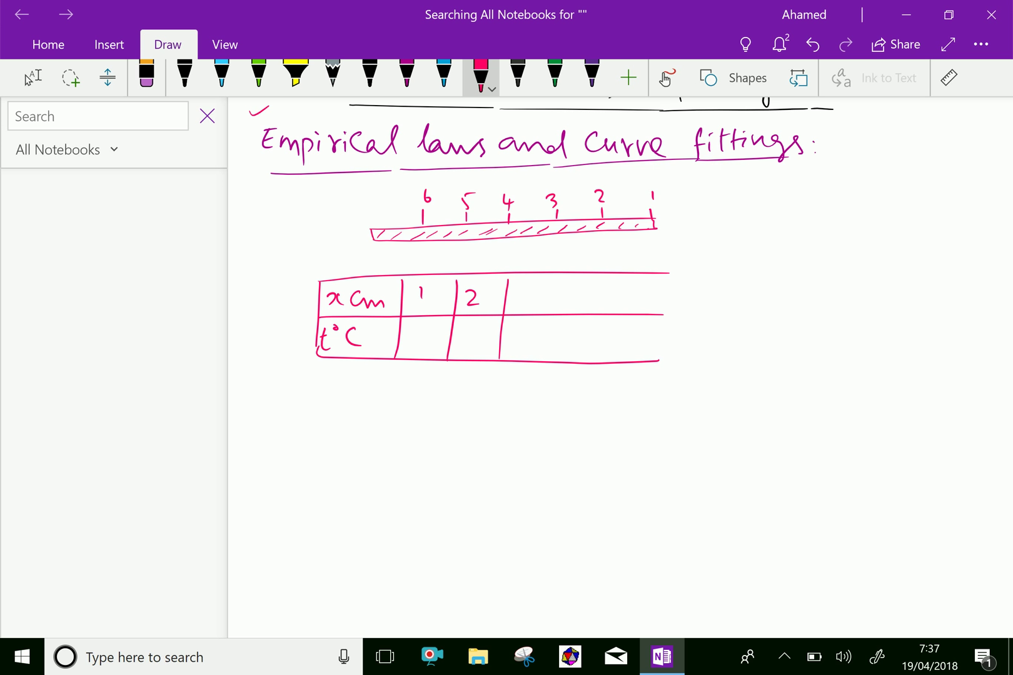
mouse_move(520, 289)
mouse_down()
mouse_move(521, 304)
mouse_move(556, 313)
mouse_move(549, 352)
mouse_up()
drag(570, 287, 580, 298)
mouse_move(576, 289)
mouse_down()
mouse_move(605, 324)
mouse_move(602, 356)
mouse_up()
drag(625, 291, 636, 362)
mouse_move(655, 272)
mouse_down()
mouse_move(687, 274)
mouse_move(681, 360)
mouse_move(656, 362)
mouse_up()
mouse_move(660, 315)
mouse_down()
mouse_move(671, 314)
mouse_move(659, 296)
mouse_up()
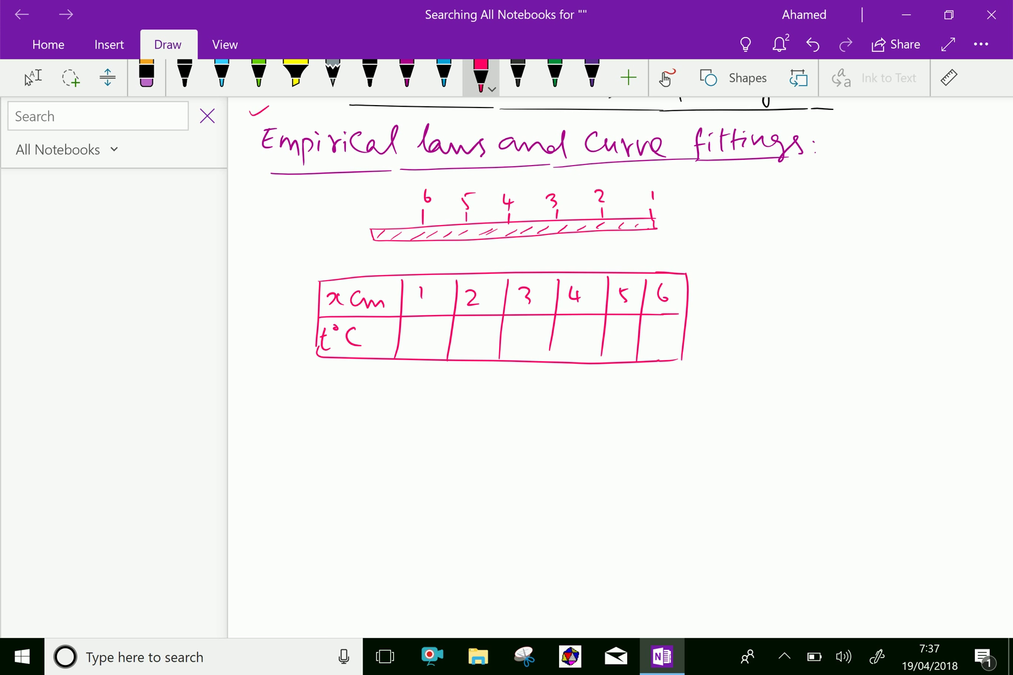
Step: Fill the t°C row with 12, 15, 20, 25, 28, 33 and add a 0-marked extension at the rod's right end
mouse_move(412, 330)
mouse_down()
mouse_move(411, 344)
mouse_move(425, 346)
mouse_up()
mouse_move(652, 219)
mouse_down()
mouse_move(687, 218)
mouse_move(653, 234)
mouse_move(687, 207)
mouse_up()
drag(465, 332, 467, 350)
drag(472, 334, 522, 346)
drag(524, 343, 531, 349)
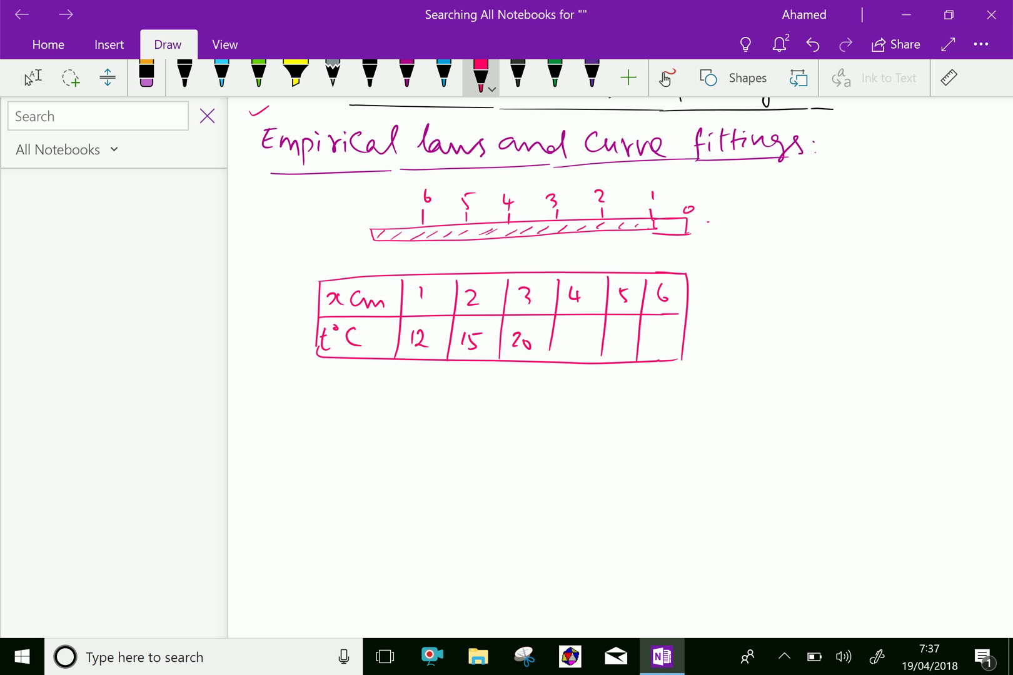
mouse_move(554, 336)
mouse_down()
mouse_move(570, 352)
mouse_move(581, 330)
mouse_move(619, 349)
mouse_move(623, 337)
mouse_move(662, 351)
mouse_up()
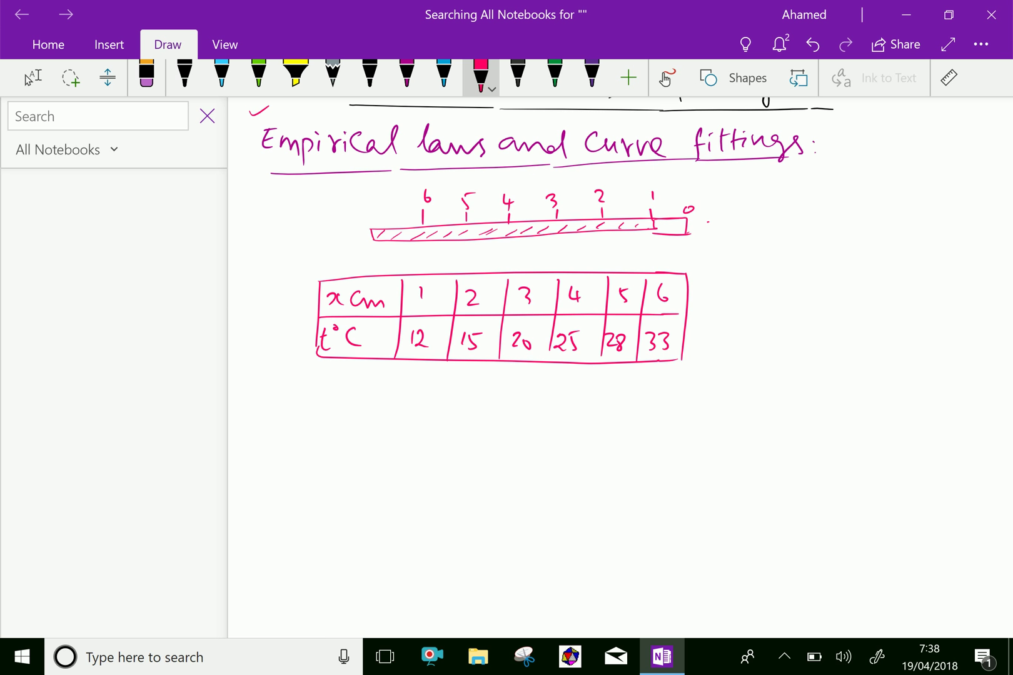
scroll(500, 250, down, 2)
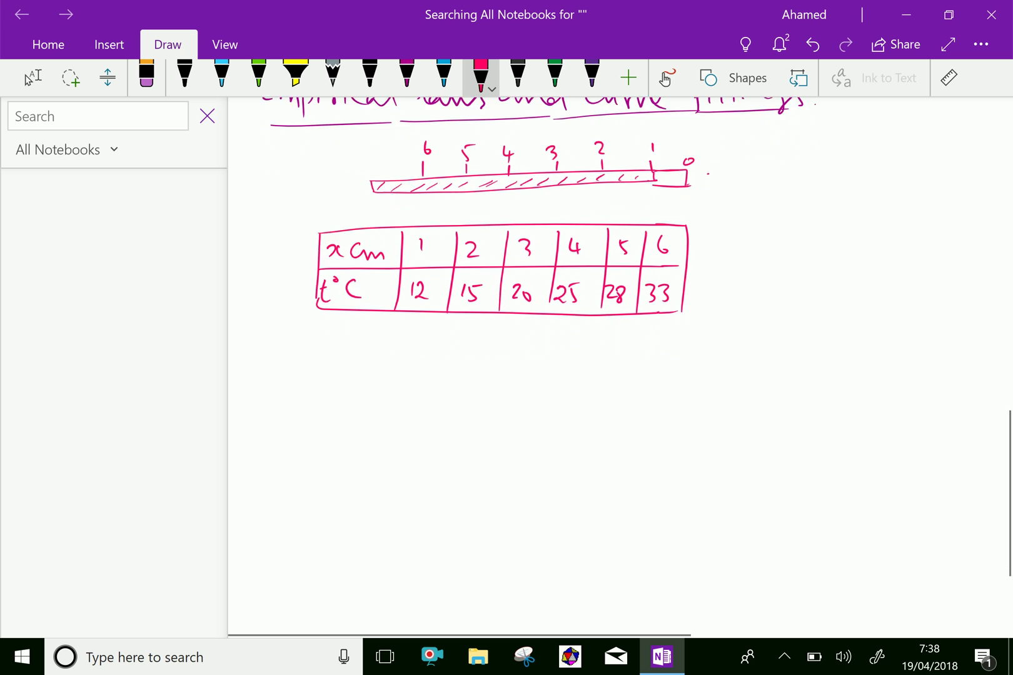
click(33, 78)
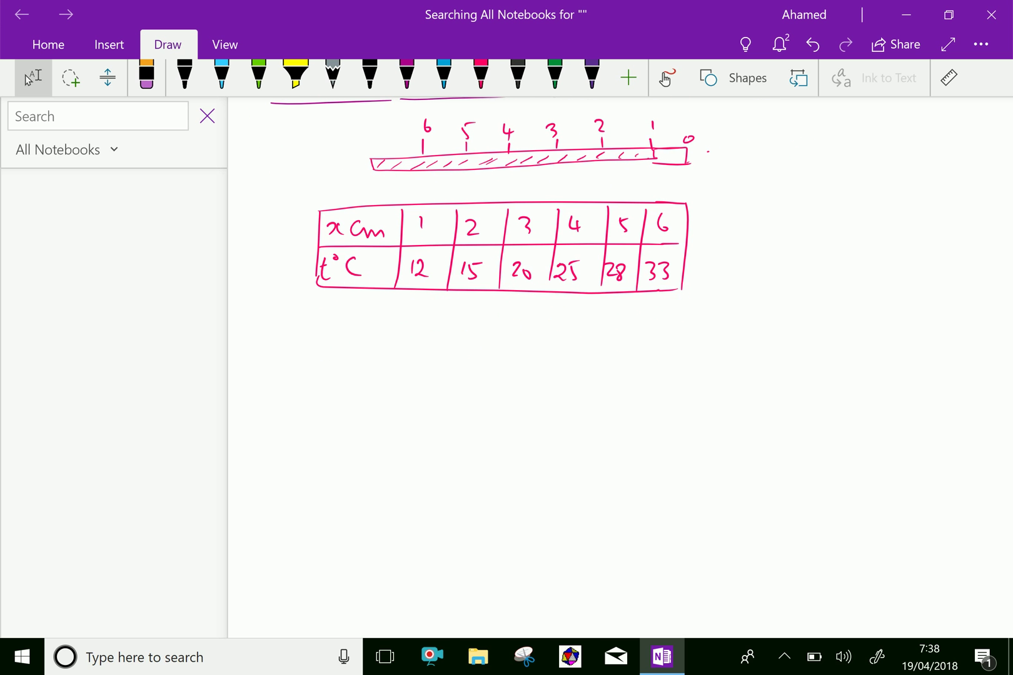
scroll(500, 250, up, 1)
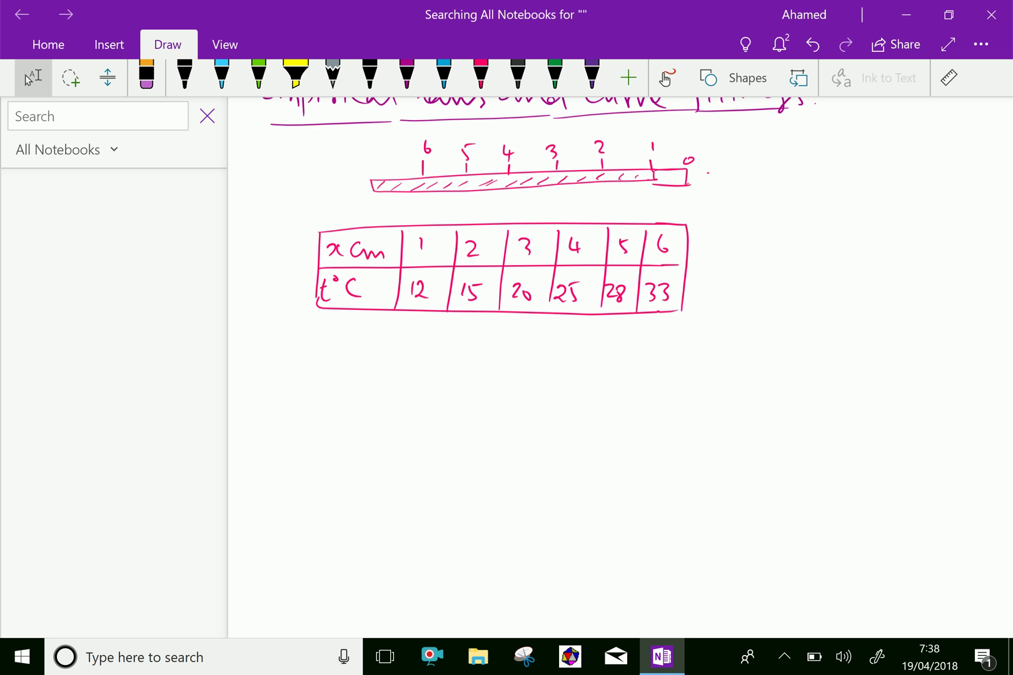
scroll(619, 367, down, 2)
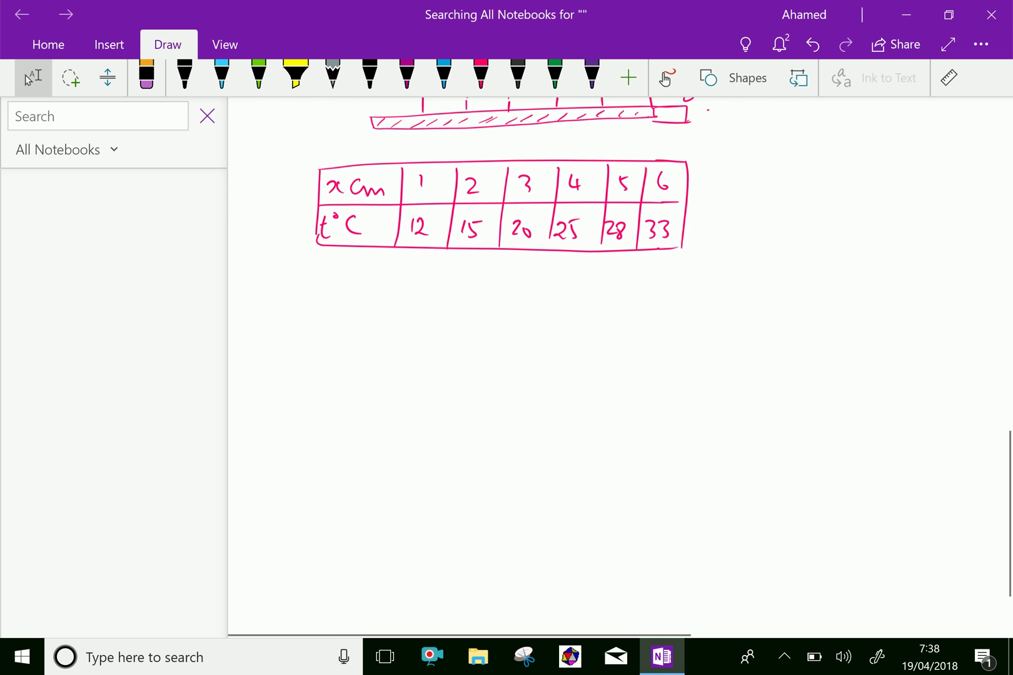
click(481, 75)
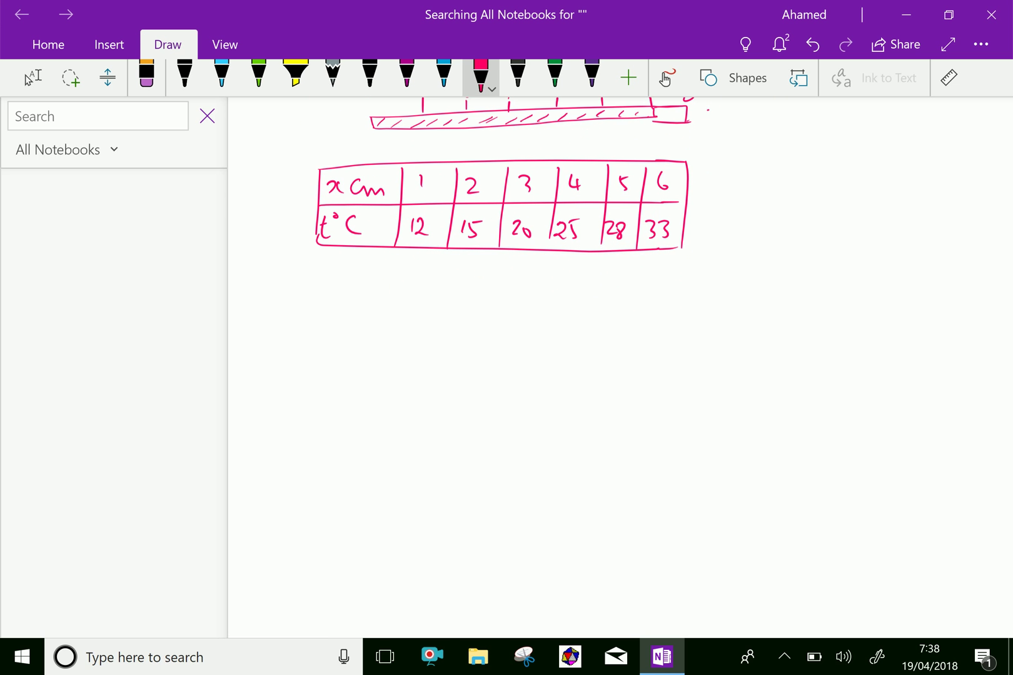
Step: Handwrite 'By using these datas' below the table
mouse_move(286, 285)
mouse_down()
mouse_move(285, 305)
mouse_move(315, 322)
mouse_up()
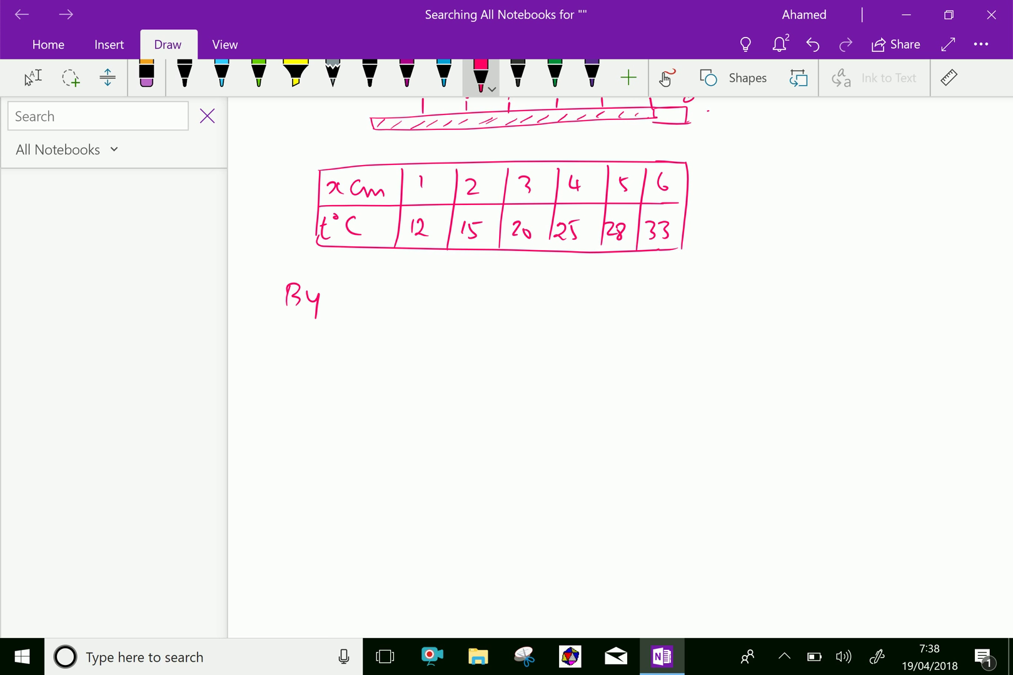
mouse_move(362, 287)
mouse_down()
mouse_move(364, 299)
mouse_move(379, 297)
mouse_up()
mouse_move(385, 285)
mouse_down()
mouse_move(373, 304)
mouse_move(412, 293)
mouse_up()
drag(425, 292, 417, 319)
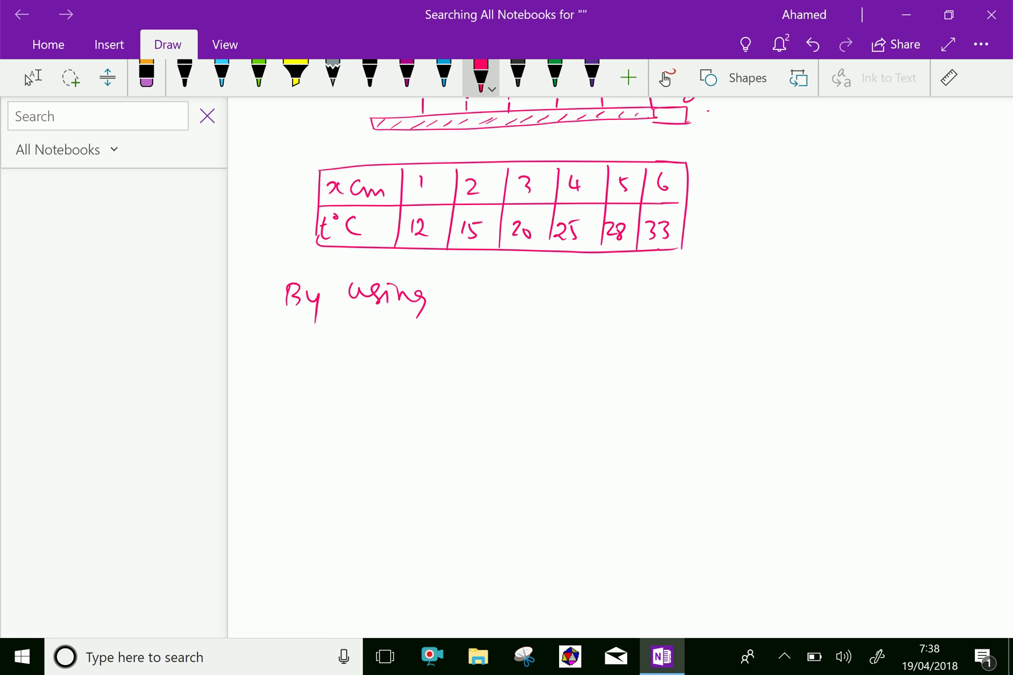
drag(449, 276, 447, 299)
mouse_move(439, 285)
mouse_down()
mouse_move(462, 305)
mouse_move(486, 302)
mouse_up()
mouse_move(498, 291)
mouse_down()
mouse_move(494, 306)
mouse_move(510, 306)
mouse_up()
mouse_move(549, 292)
mouse_down()
mouse_move(535, 304)
mouse_move(550, 306)
mouse_up()
drag(564, 293, 573, 305)
drag(583, 283, 582, 306)
mouse_move(575, 294)
mouse_down()
mouse_move(598, 290)
mouse_move(602, 303)
mouse_up()
drag(609, 289, 617, 301)
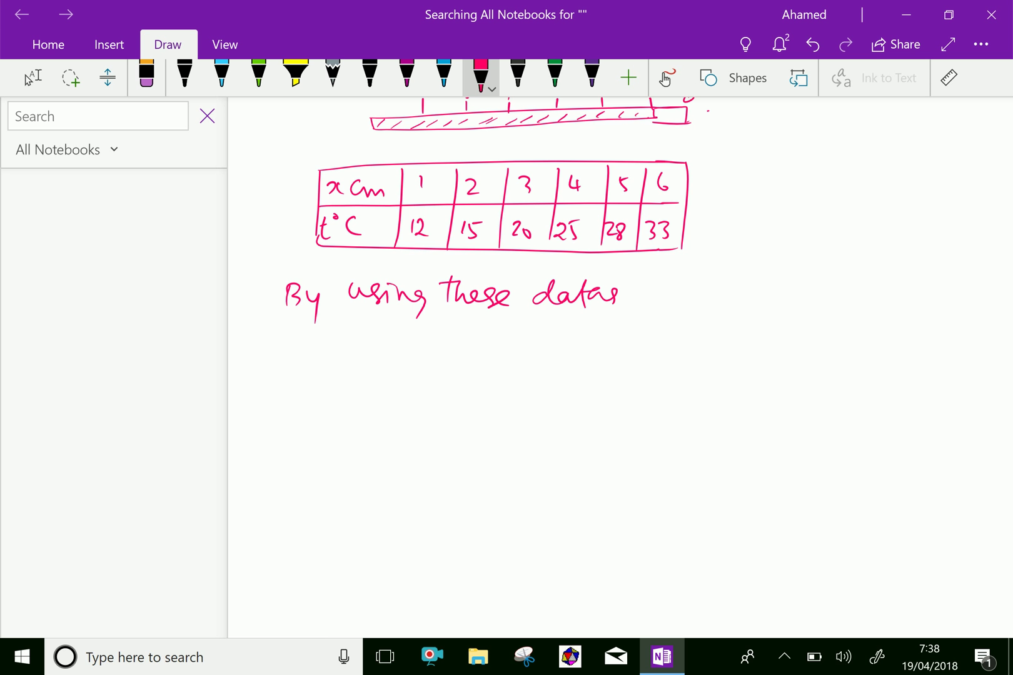
Step: Continue the line with ', we can find the law'
mouse_move(642, 287)
mouse_down()
mouse_move(645, 298)
mouse_move(663, 291)
mouse_move(680, 300)
mouse_move(619, 311)
mouse_up()
mouse_move(698, 289)
mouse_down()
mouse_move(706, 283)
mouse_move(698, 298)
mouse_up()
drag(724, 292, 727, 300)
drag(774, 277, 769, 305)
drag(772, 292, 819, 297)
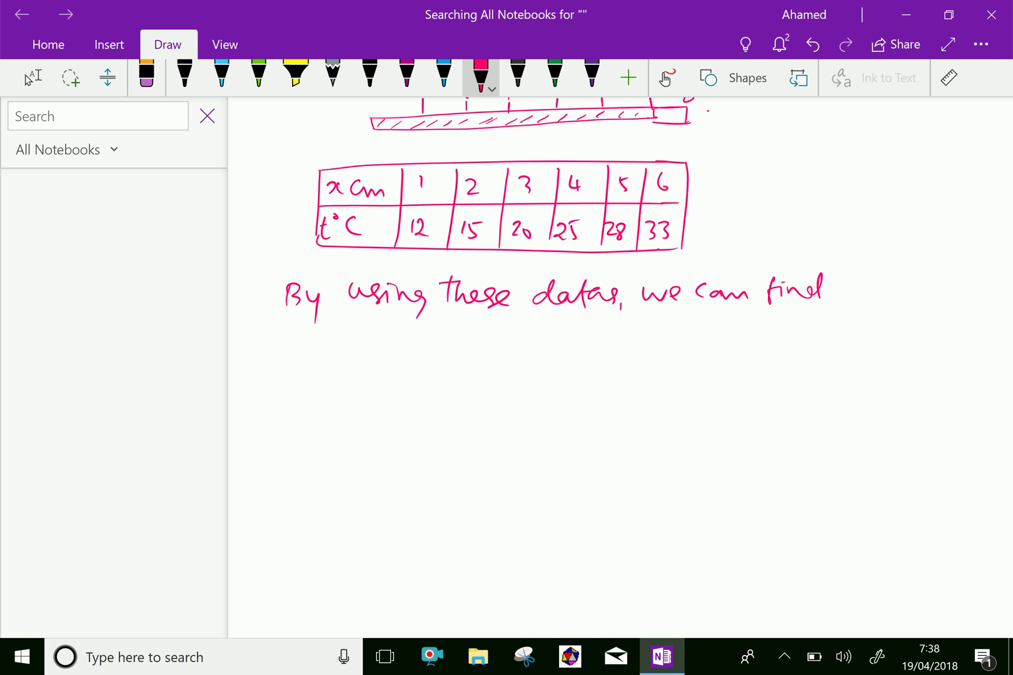
mouse_move(845, 273)
mouse_down()
mouse_move(845, 293)
mouse_move(853, 282)
mouse_up()
mouse_move(854, 274)
mouse_down()
mouse_move(863, 293)
mouse_move(903, 300)
mouse_up()
mouse_move(916, 287)
mouse_down()
mouse_move(922, 296)
mouse_move(948, 282)
mouse_up()
Step: Write 'or rule. These rule is called' on the next line
mouse_move(280, 343)
mouse_down()
mouse_move(363, 335)
mouse_move(393, 353)
mouse_up()
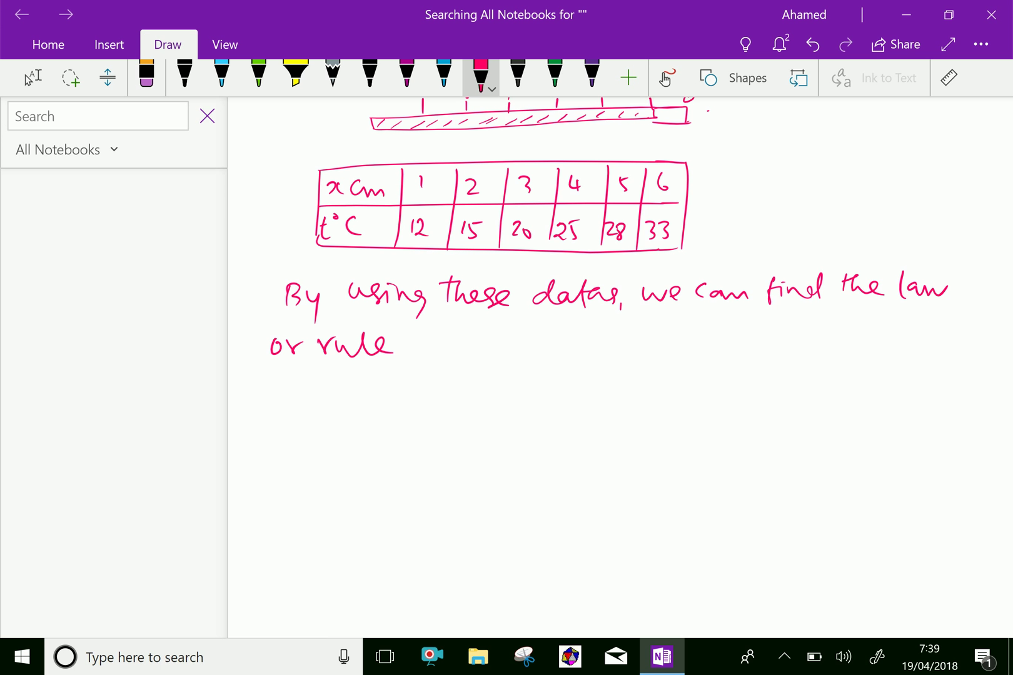
mouse_move(434, 336)
mouse_down()
mouse_move(433, 355)
mouse_move(446, 333)
mouse_up()
mouse_move(441, 335)
mouse_down()
mouse_move(451, 352)
mouse_move(467, 350)
mouse_up()
mouse_move(468, 343)
mouse_down()
mouse_move(481, 357)
mouse_move(542, 343)
mouse_move(587, 353)
mouse_up()
drag(606, 344, 612, 357)
click(606, 336)
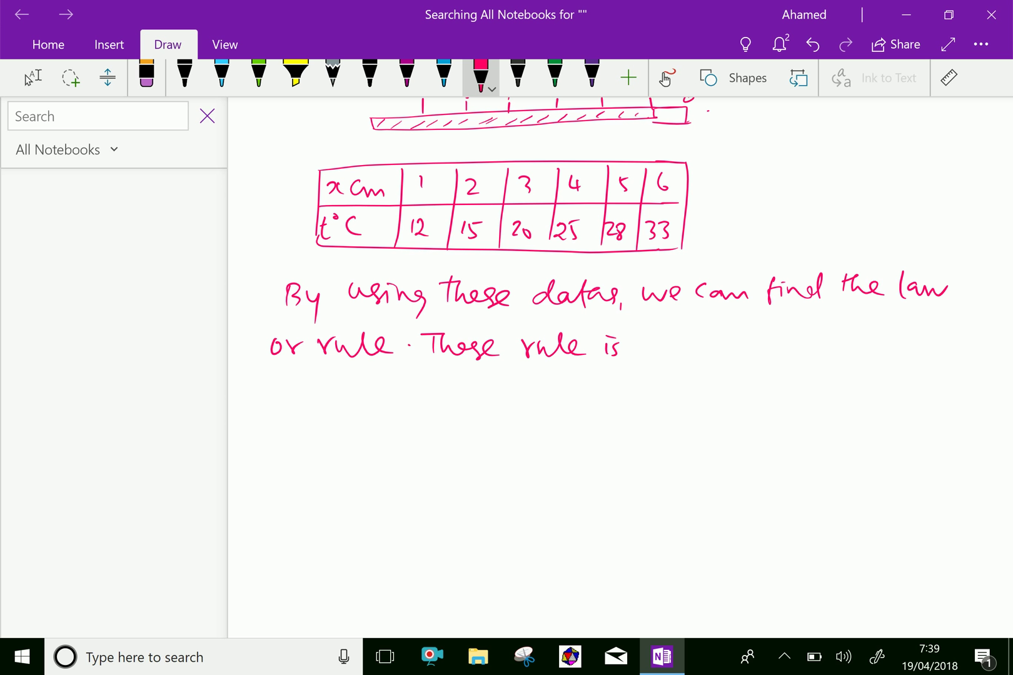
mouse_move(652, 338)
mouse_down()
mouse_move(650, 354)
mouse_move(675, 356)
mouse_move(688, 333)
mouse_up()
mouse_move(689, 354)
mouse_down()
mouse_move(702, 332)
mouse_move(717, 353)
mouse_up()
mouse_move(725, 347)
mouse_down()
mouse_move(732, 332)
mouse_move(789, 352)
mouse_up()
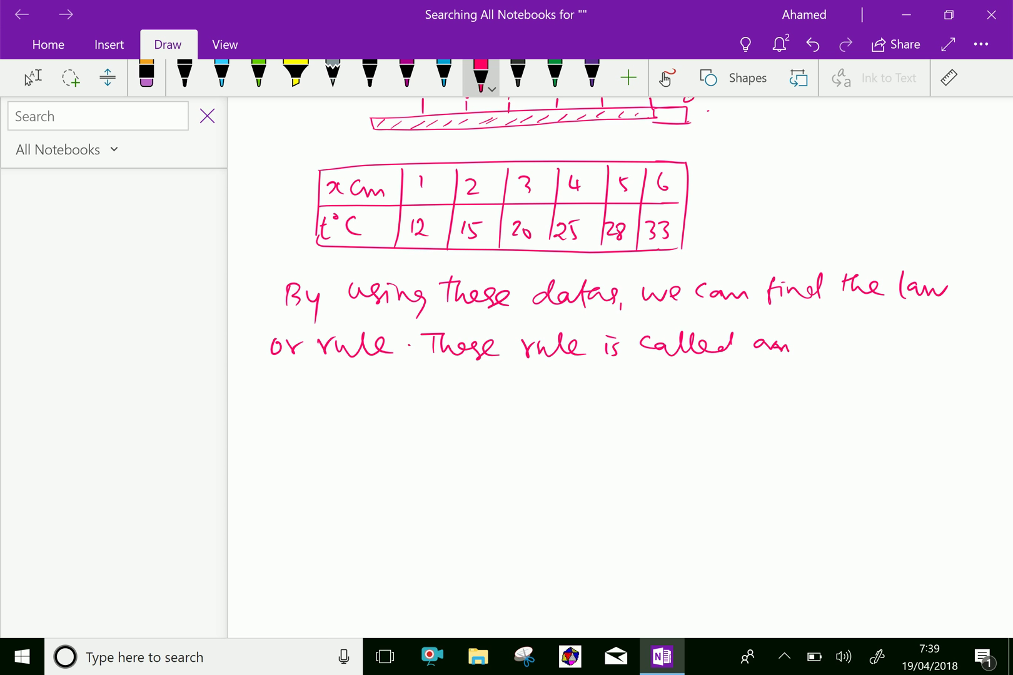
Step: Erase the mistaken 'an' and write 'as empirical' after 'called'
drag(757, 346, 789, 348)
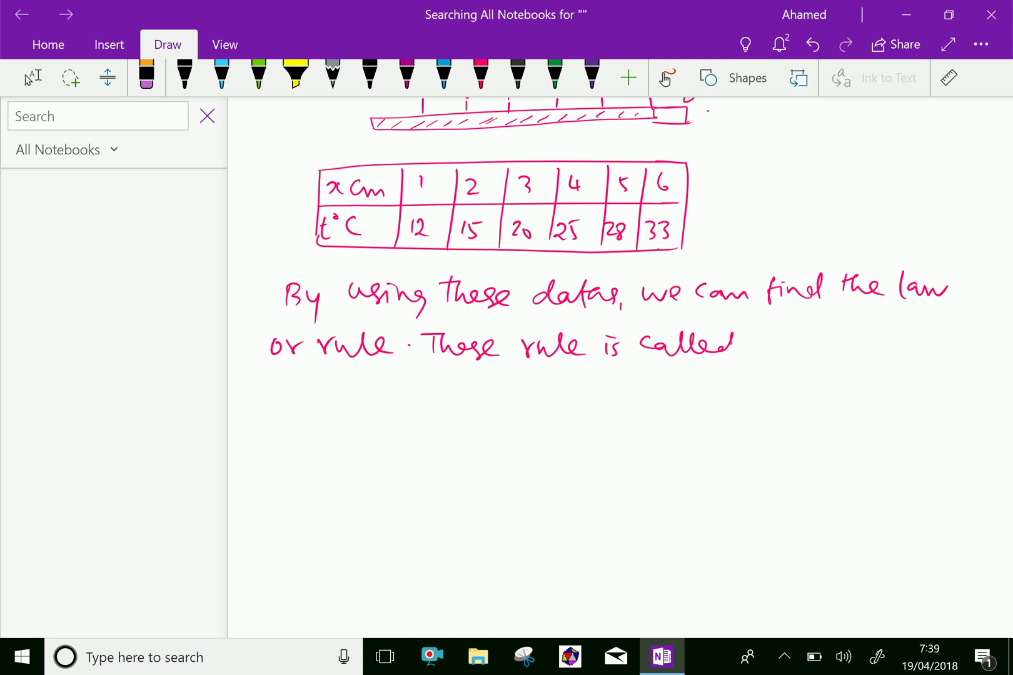
click(481, 75)
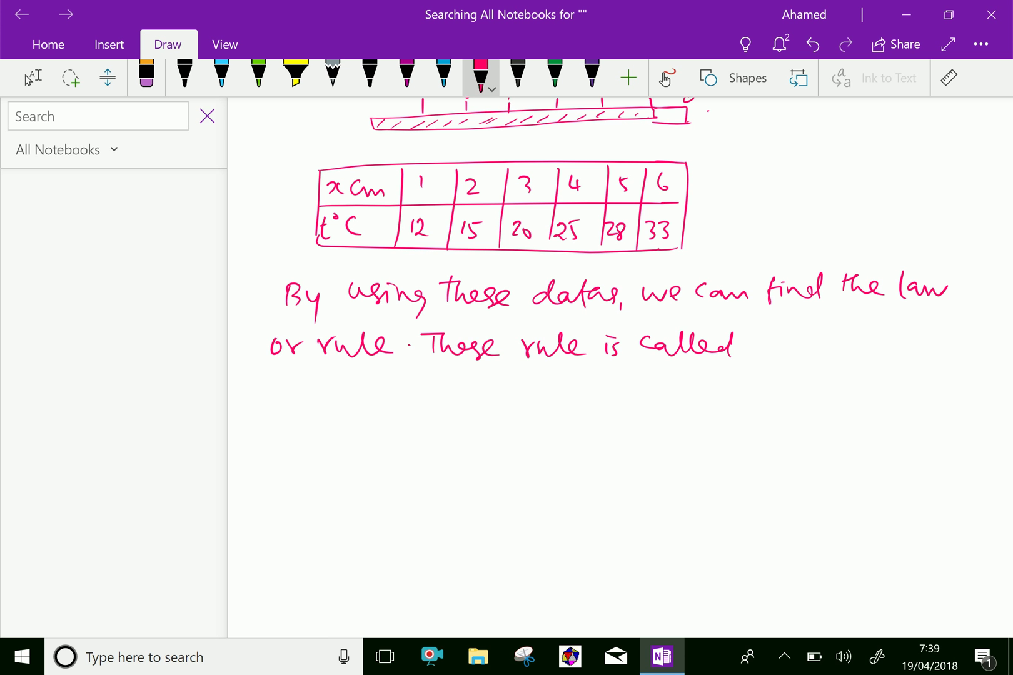
mouse_move(767, 339)
mouse_down()
mouse_move(786, 355)
mouse_move(850, 345)
mouse_move(881, 363)
mouse_move(899, 354)
mouse_up()
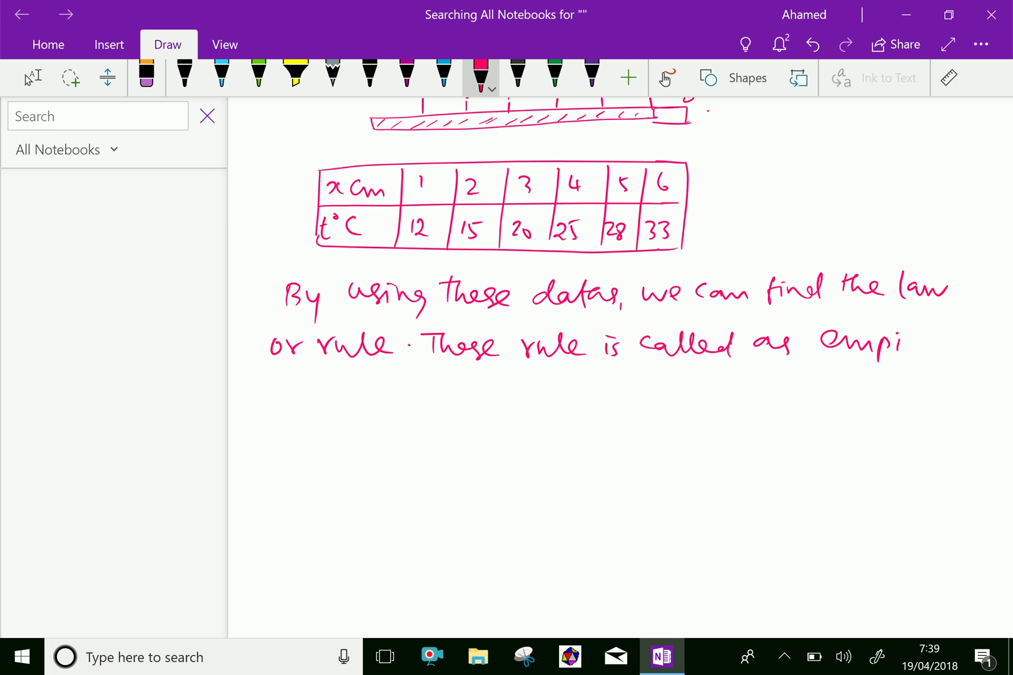
drag(909, 343, 919, 341)
drag(943, 341, 981, 350)
Step: Finish the note with 'equation or empirical law' on a new line
mouse_move(279, 383)
mouse_down()
mouse_move(309, 406)
mouse_move(347, 403)
mouse_up()
mouse_move(349, 403)
mouse_down()
mouse_move(375, 393)
mouse_move(390, 406)
mouse_up()
drag(384, 395, 445, 405)
drag(447, 405, 463, 391)
scroll(619, 367, down, 1)
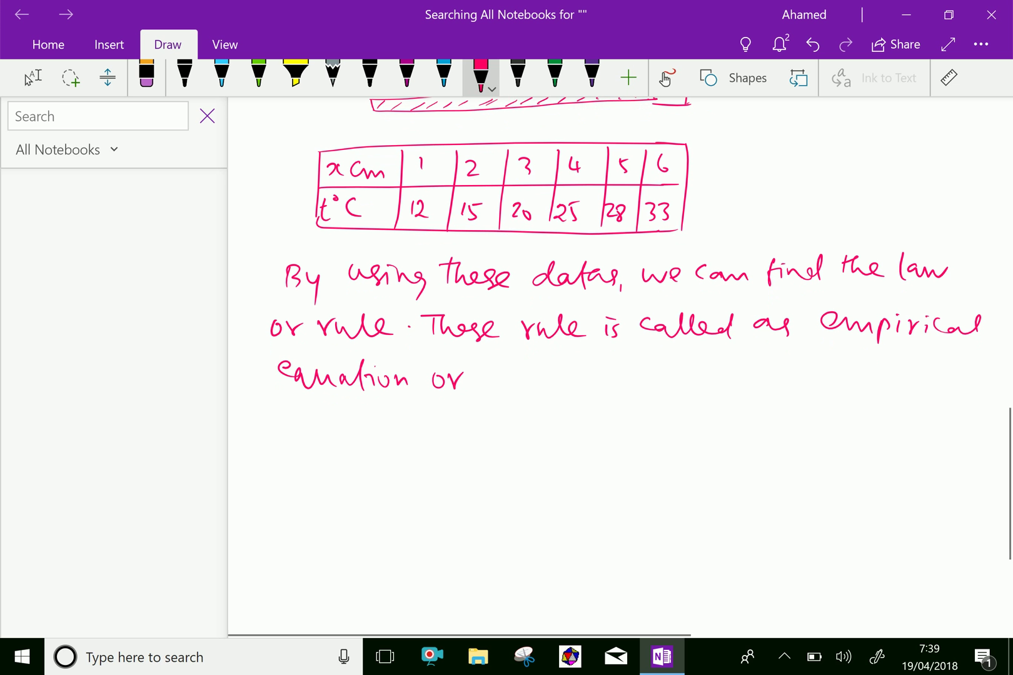
mouse_move(485, 395)
mouse_down()
mouse_move(526, 387)
mouse_move(545, 404)
mouse_move(584, 377)
mouse_move(602, 389)
mouse_up()
mouse_move(624, 378)
mouse_down()
mouse_move(619, 388)
mouse_move(634, 387)
mouse_up()
mouse_move(635, 386)
mouse_down()
mouse_move(643, 359)
mouse_move(640, 388)
mouse_up()
mouse_move(677, 375)
mouse_down()
mouse_move(668, 385)
mouse_move(681, 358)
mouse_up()
mouse_move(695, 375)
mouse_down()
mouse_move(691, 387)
mouse_move(731, 381)
mouse_up()
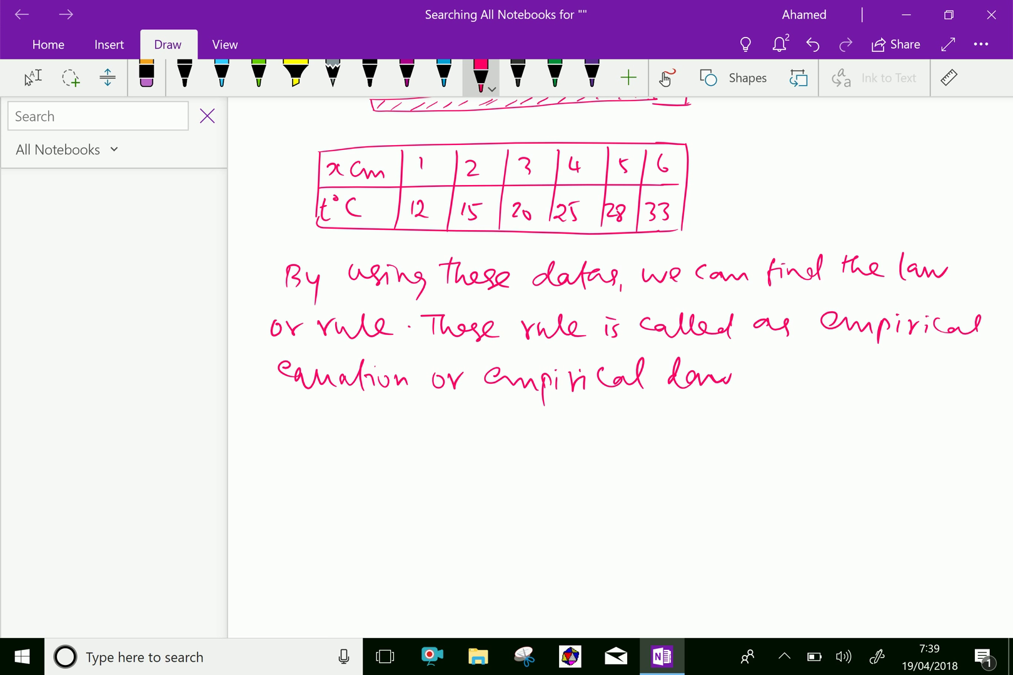
scroll(619, 367, down, 3)
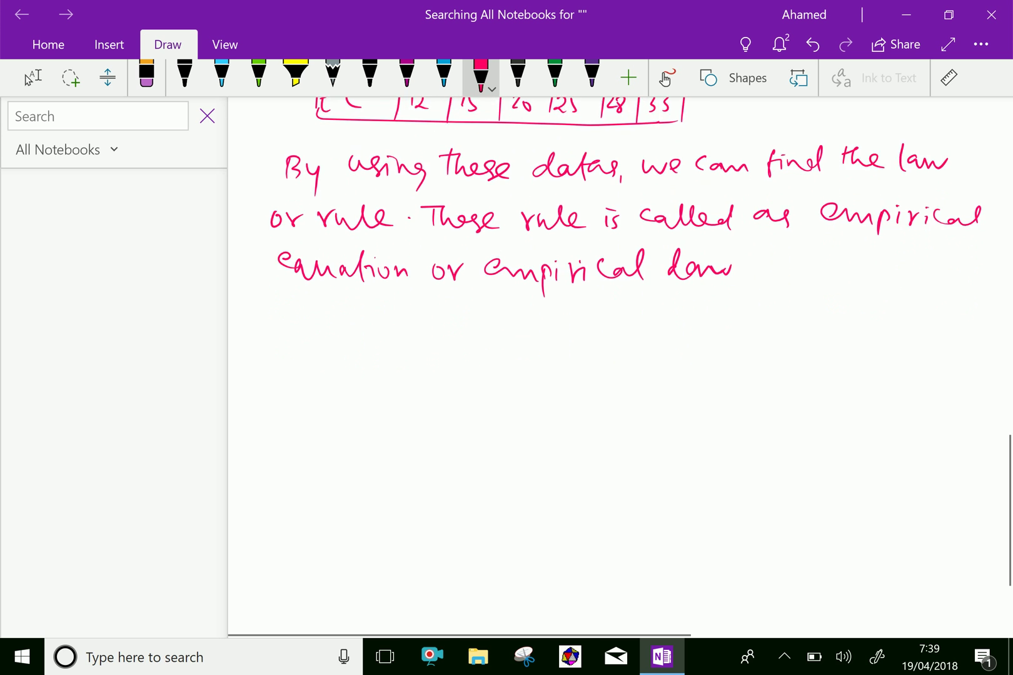
Step: Handwrite 'The equation of curve' on a new line
drag(287, 303, 288, 324)
mouse_move(271, 299)
mouse_down()
mouse_move(330, 323)
mouse_move(403, 314)
mouse_move(406, 328)
mouse_move(430, 326)
mouse_move(438, 309)
mouse_move(445, 331)
mouse_up()
mouse_move(444, 318)
mouse_down()
mouse_move(468, 322)
mouse_move(455, 312)
mouse_up()
drag(473, 320, 488, 332)
drag(518, 320, 517, 331)
drag(532, 311, 529, 344)
mouse_move(575, 310)
mouse_down()
mouse_move(570, 328)
mouse_move(628, 320)
mouse_move(670, 330)
mouse_up()
Step: Complete the line with 'is only best fit.' and switch back to the Type/Select tool
drag(686, 317, 681, 332)
mouse_move(714, 317)
mouse_down()
mouse_move(710, 326)
mouse_move(739, 327)
mouse_up()
drag(747, 318, 747, 347)
mouse_move(787, 303)
mouse_down()
mouse_move(781, 326)
mouse_move(818, 321)
mouse_move(852, 334)
mouse_move(866, 315)
mouse_move(878, 320)
mouse_up()
drag(874, 310, 884, 307)
click(898, 317)
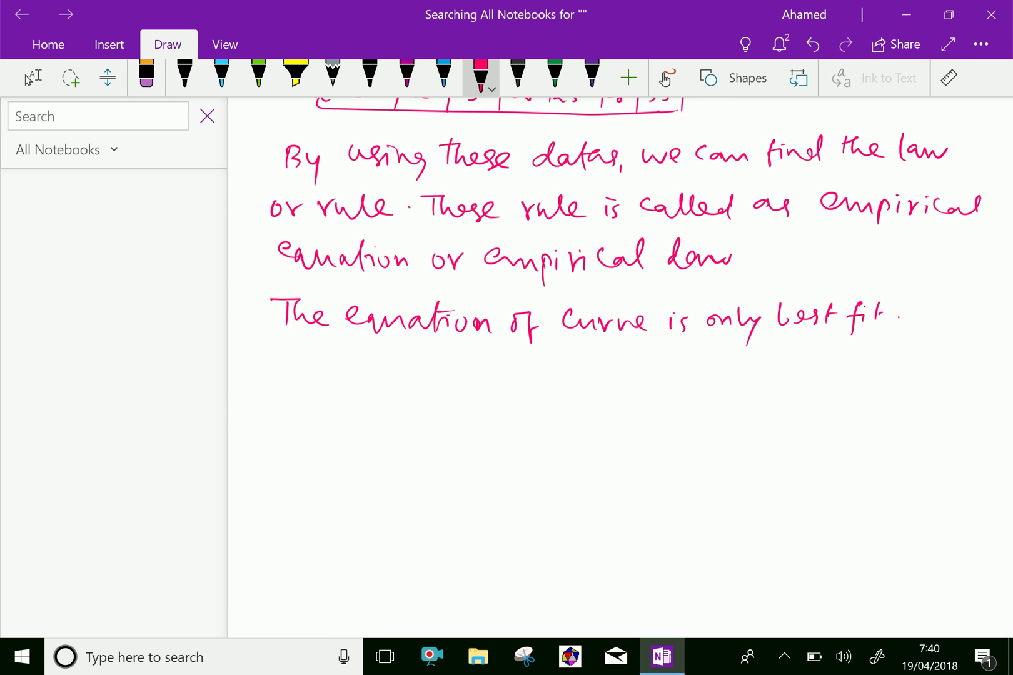
scroll(606, 262, up, 3)
click(33, 78)
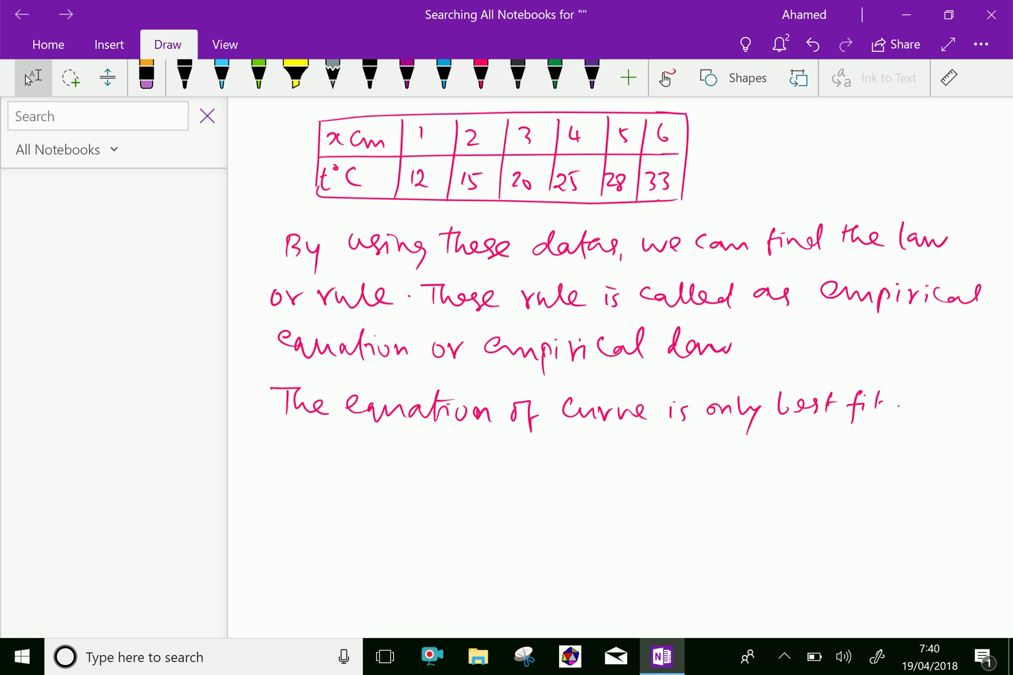
scroll(617, 520, down, 2)
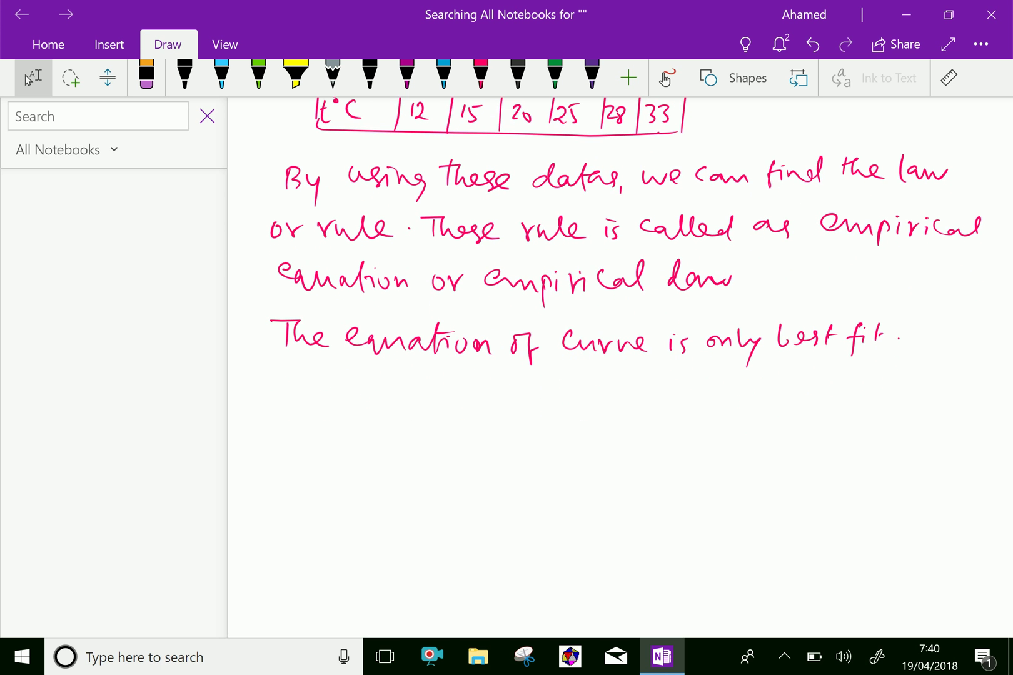
scroll(619, 375, down, 2)
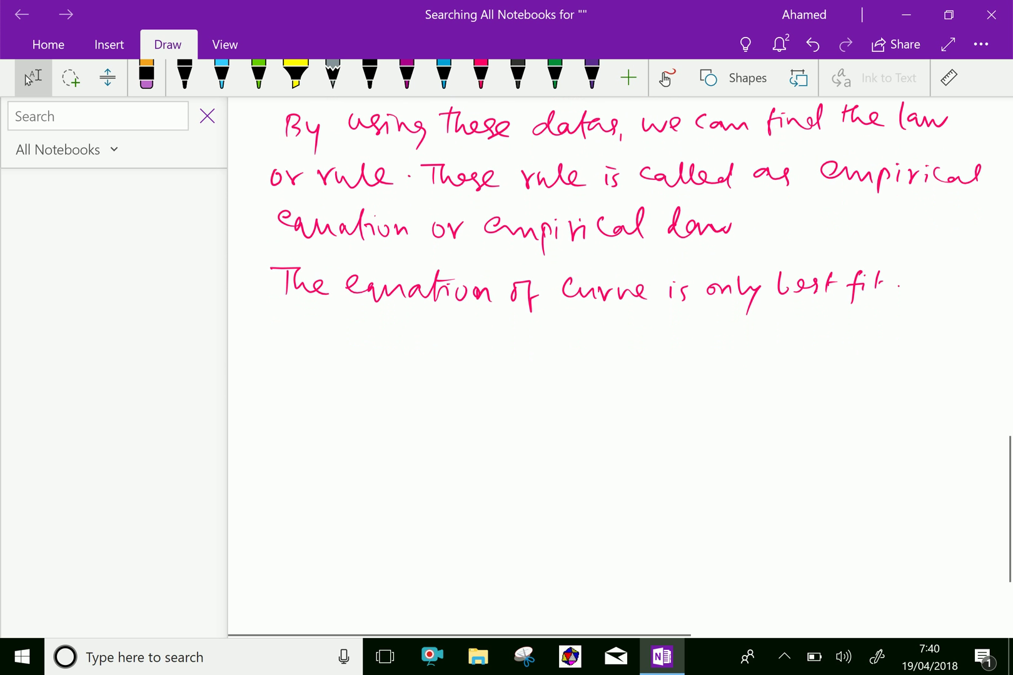
Step: With the pink pen, handwrite 'Process of finding' on a new line
click(480, 75)
mouse_move(298, 318)
mouse_down()
mouse_move(288, 348)
mouse_move(298, 332)
mouse_move(319, 331)
mouse_up()
mouse_move(328, 331)
mouse_down()
mouse_move(389, 332)
mouse_move(396, 344)
mouse_move(433, 329)
mouse_up()
mouse_move(446, 325)
mouse_down()
mouse_move(443, 362)
mouse_move(449, 343)
mouse_up()
mouse_move(487, 323)
mouse_down()
mouse_move(483, 351)
mouse_move(494, 341)
mouse_up()
mouse_move(495, 337)
mouse_down()
mouse_move(497, 347)
mouse_move(537, 345)
mouse_up()
drag(542, 338, 572, 351)
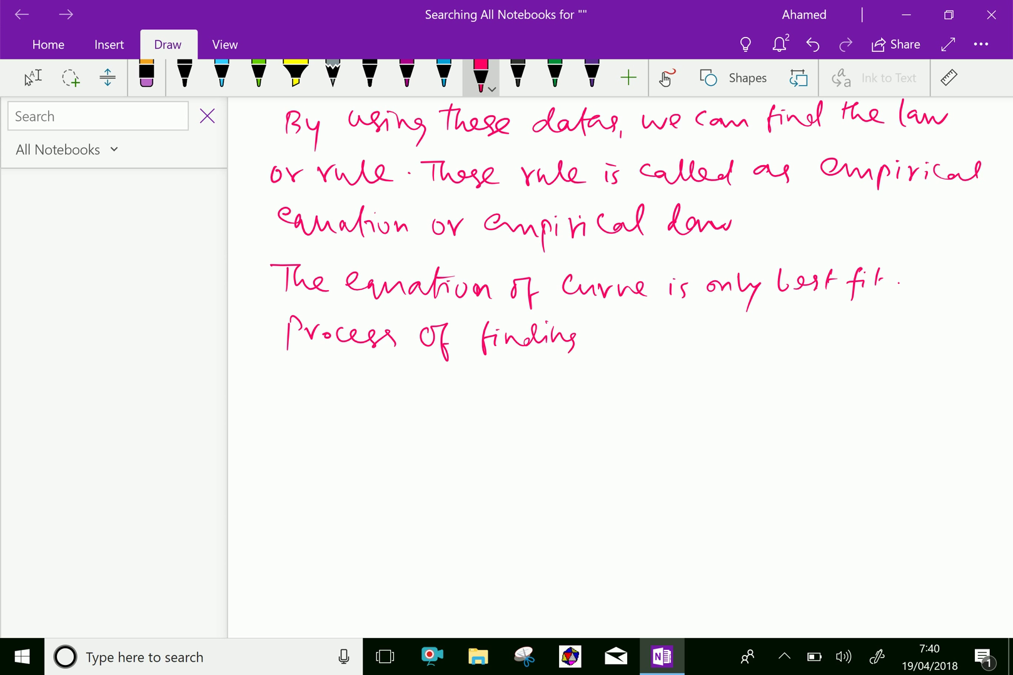
Step: Continue with 'an equation' after 'finding'
drag(590, 337, 631, 344)
drag(657, 334, 667, 342)
drag(675, 332, 699, 348)
drag(698, 338, 712, 335)
drag(722, 337, 747, 350)
drag(753, 334, 762, 344)
mouse_move(766, 331)
mouse_down()
mouse_move(778, 345)
mouse_move(796, 338)
mouse_up()
drag(750, 330, 760, 326)
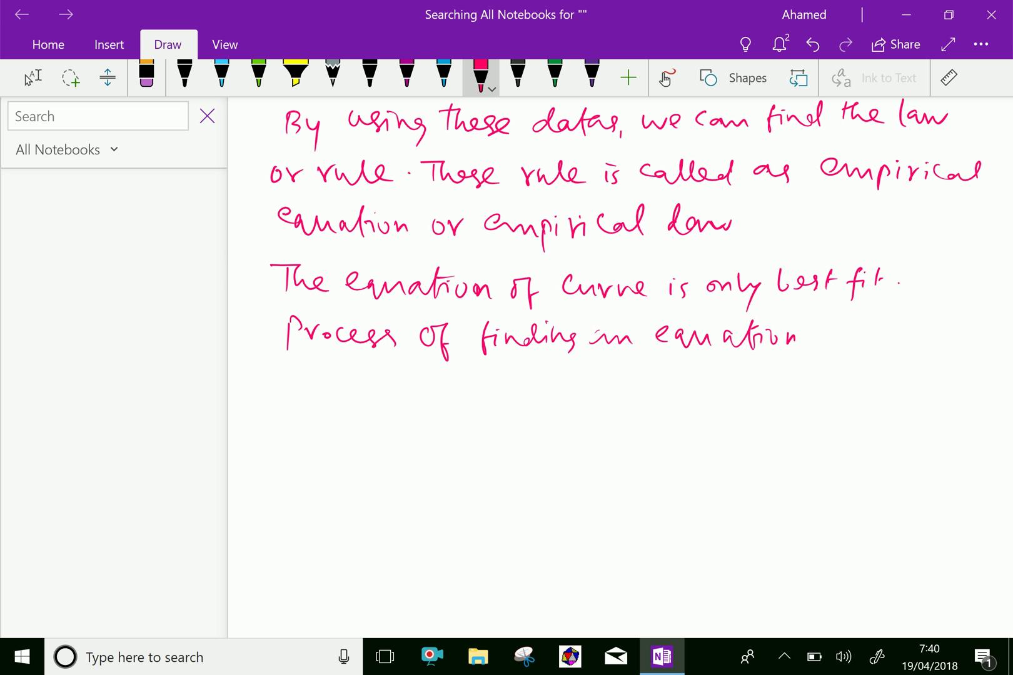
Step: Add 'of best fit' to end the first line
drag(824, 331, 823, 342)
mouse_move(845, 323)
mouse_down()
mouse_move(837, 355)
mouse_move(849, 338)
mouse_up()
mouse_move(882, 319)
mouse_down()
mouse_move(880, 342)
mouse_move(890, 342)
mouse_up()
mouse_move(894, 335)
mouse_down()
mouse_move(914, 327)
mouse_move(908, 344)
mouse_up()
mouse_move(926, 319)
mouse_down()
mouse_move(925, 345)
mouse_move(950, 348)
mouse_up()
mouse_move(940, 335)
mouse_down()
mouse_move(956, 333)
mouse_move(959, 319)
mouse_up()
drag(963, 331, 974, 344)
drag(972, 333, 980, 332)
Step: Write 'is called as Curve fitting.' on the next line and begin a mark below it
mouse_move(287, 373)
mouse_down()
mouse_move(293, 388)
mouse_move(326, 388)
mouse_up()
drag(349, 379, 362, 390)
mouse_move(377, 368)
mouse_down()
mouse_move(373, 391)
mouse_move(496, 393)
mouse_up()
drag(502, 381, 523, 393)
mouse_move(527, 392)
mouse_down()
mouse_move(538, 381)
mouse_move(545, 394)
mouse_up()
mouse_move(544, 382)
mouse_down()
mouse_move(582, 406)
mouse_move(606, 392)
mouse_up()
mouse_move(620, 365)
mouse_down()
mouse_move(615, 393)
mouse_move(623, 376)
mouse_up()
drag(629, 376, 646, 384)
drag(656, 375, 650, 404)
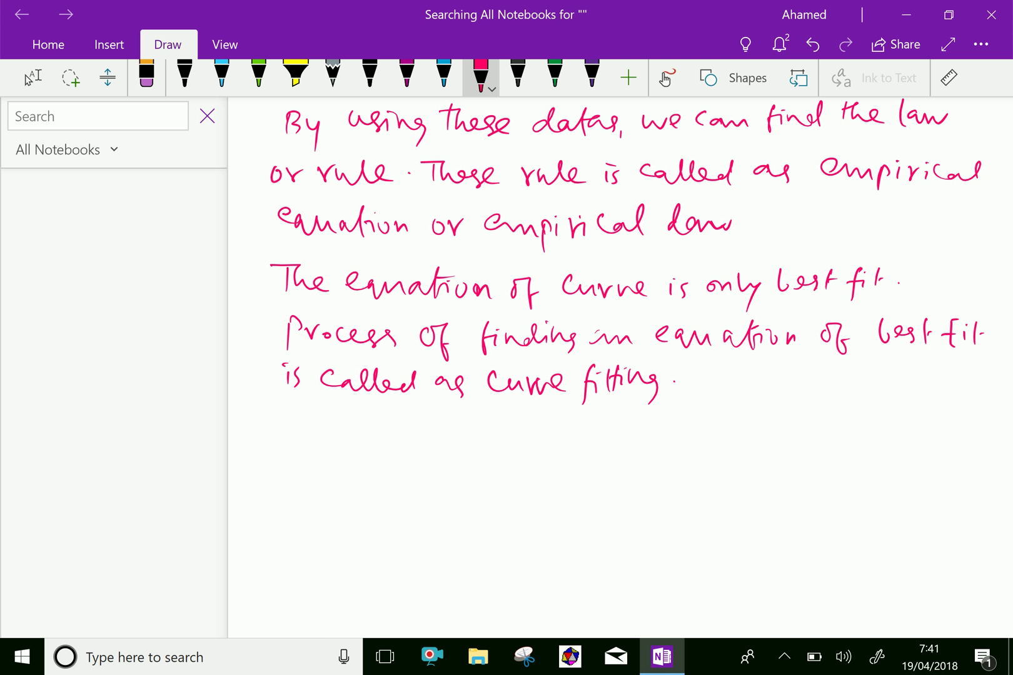
drag(551, 454, 578, 445)
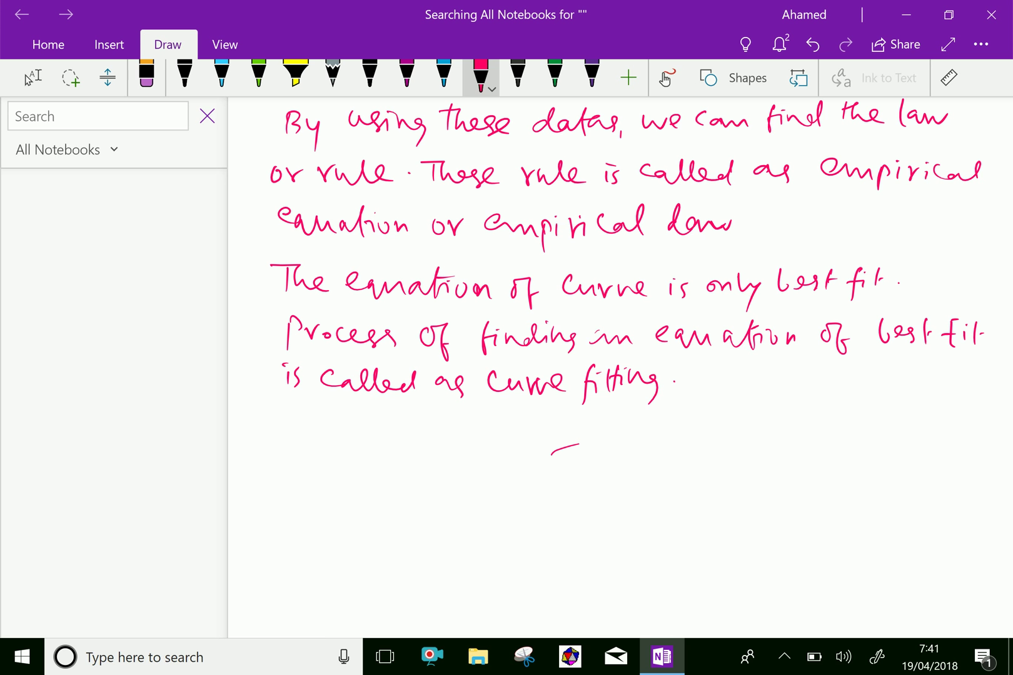